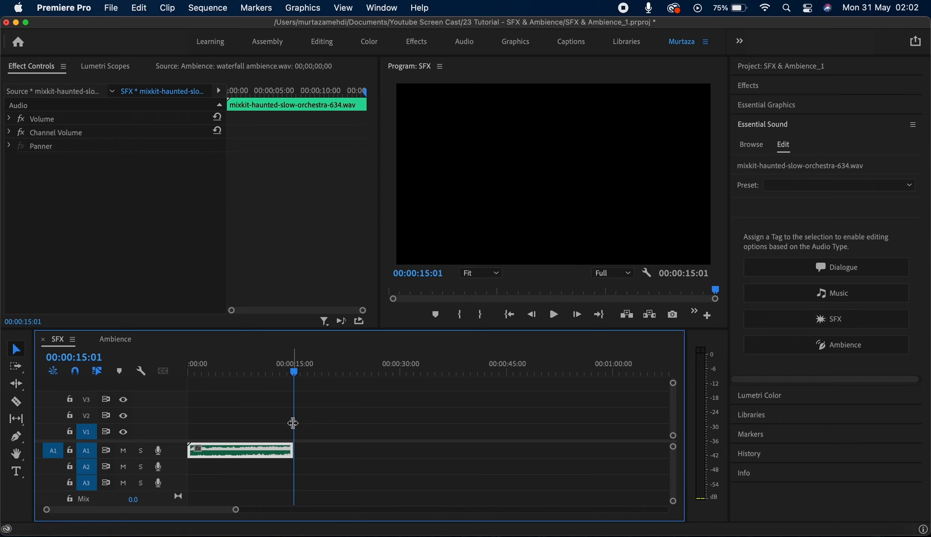
Step: Tag the haunted orchestra clip as SFX and auto-match its loudness
key("Home")
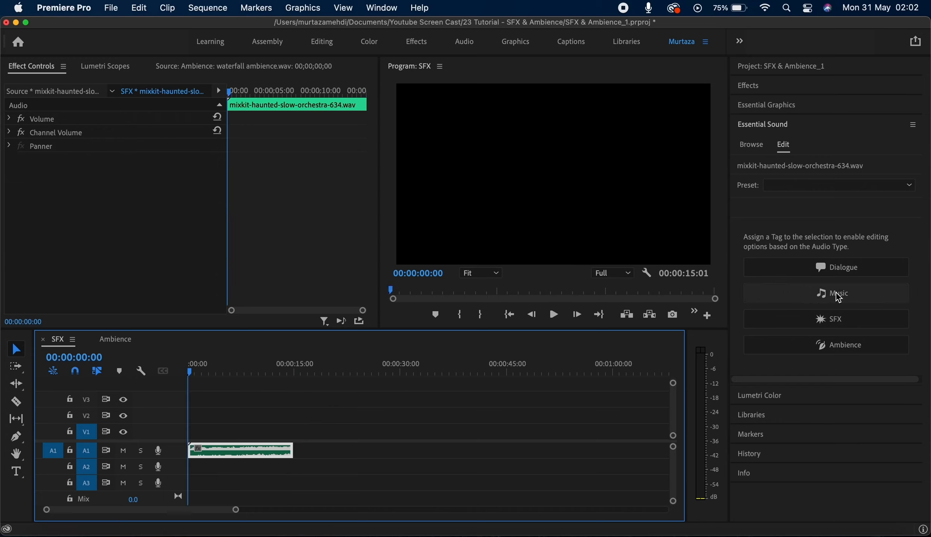
left_click(843, 322)
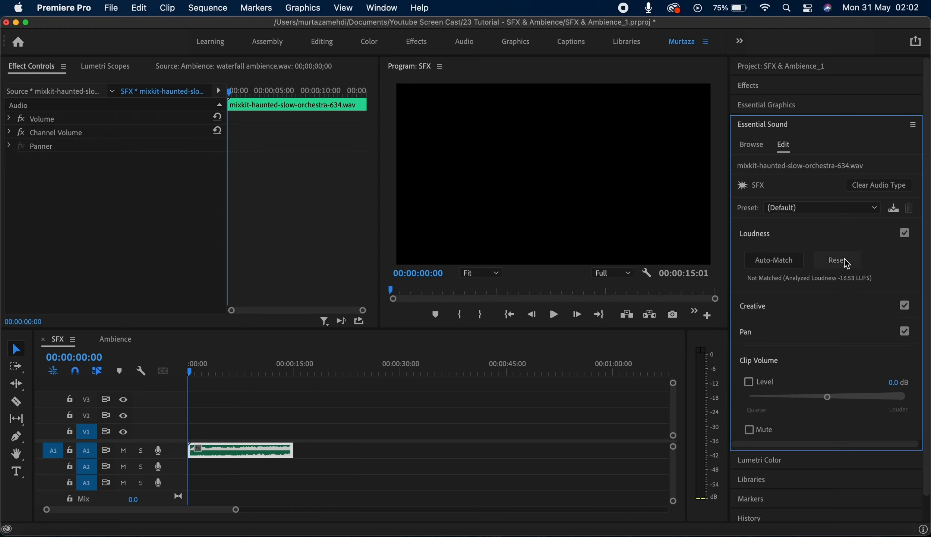
left_click(764, 234)
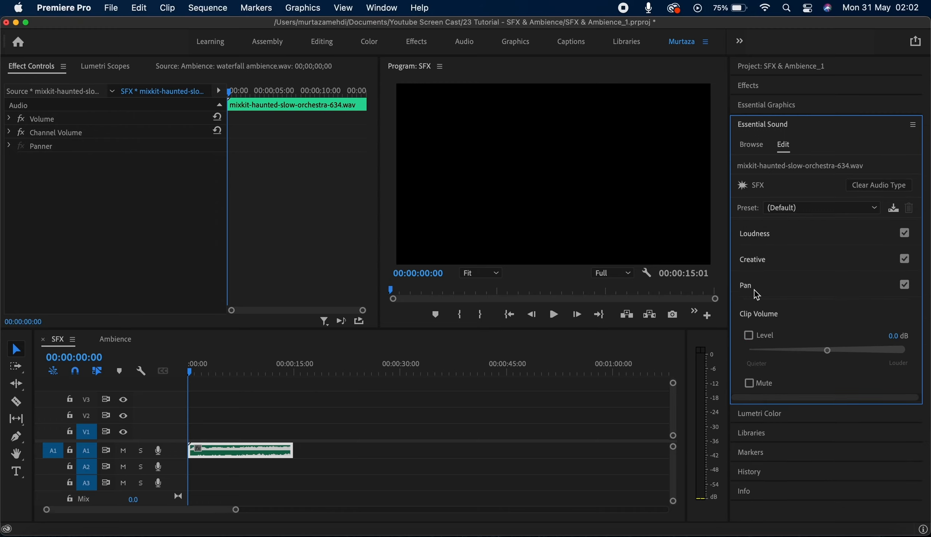
left_click(765, 234)
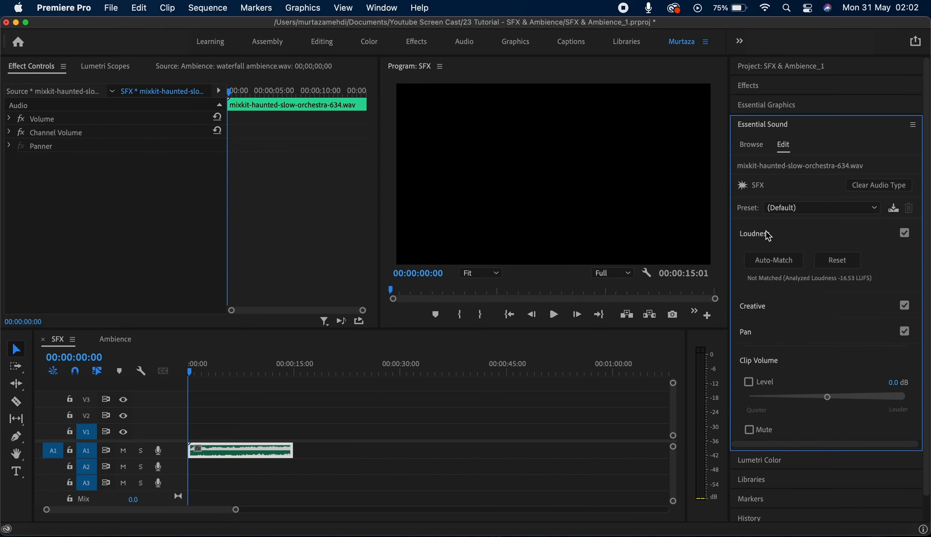
left_click(783, 268)
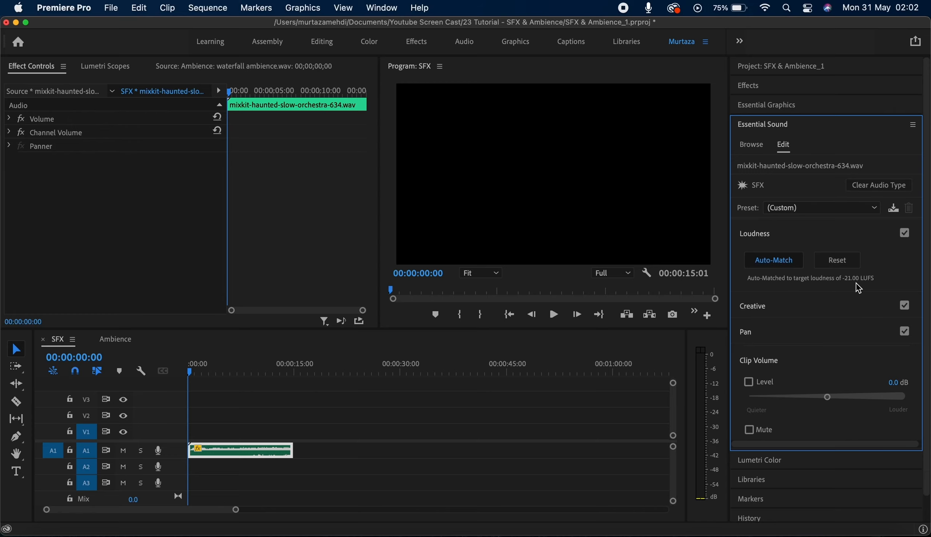
Step: Review the SFX clip's reverb presets, try Heavy Reverb and turn the reverb off again
left_click(777, 306)
scroll(925, 279, "down", 3)
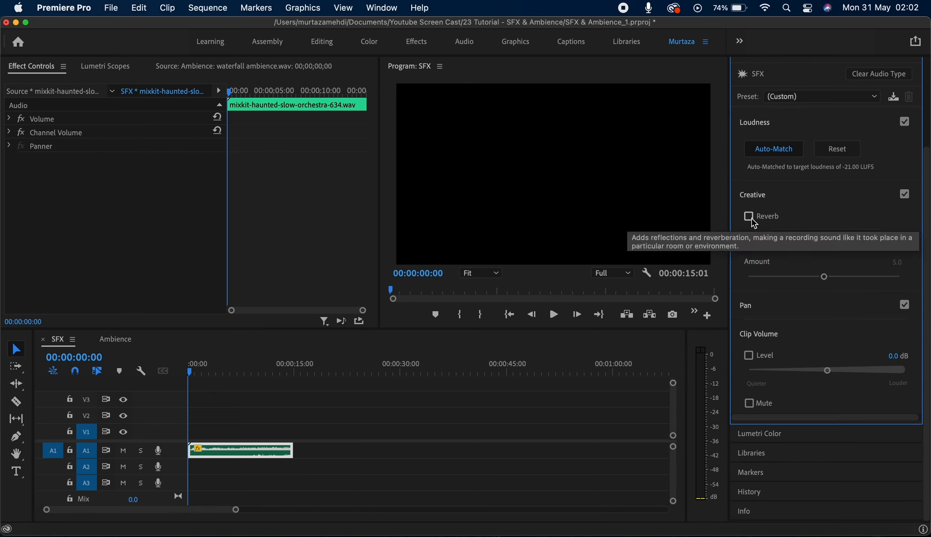
left_click(826, 232)
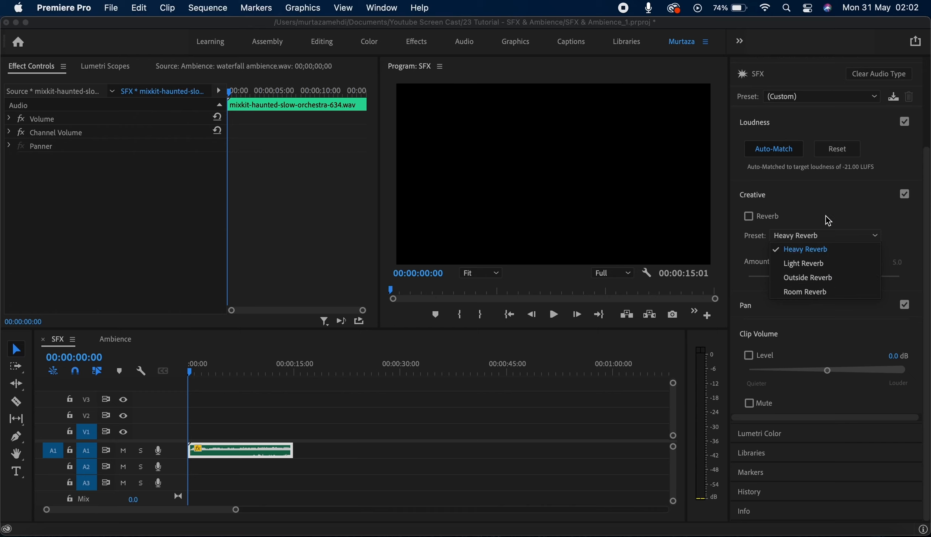
left_click(825, 217)
left_click(749, 217)
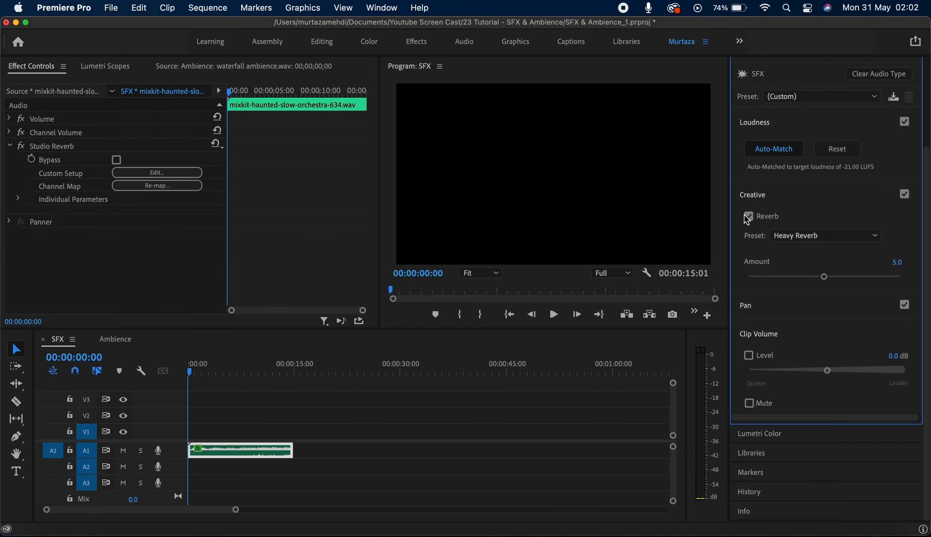
left_click(747, 217)
left_click(768, 196)
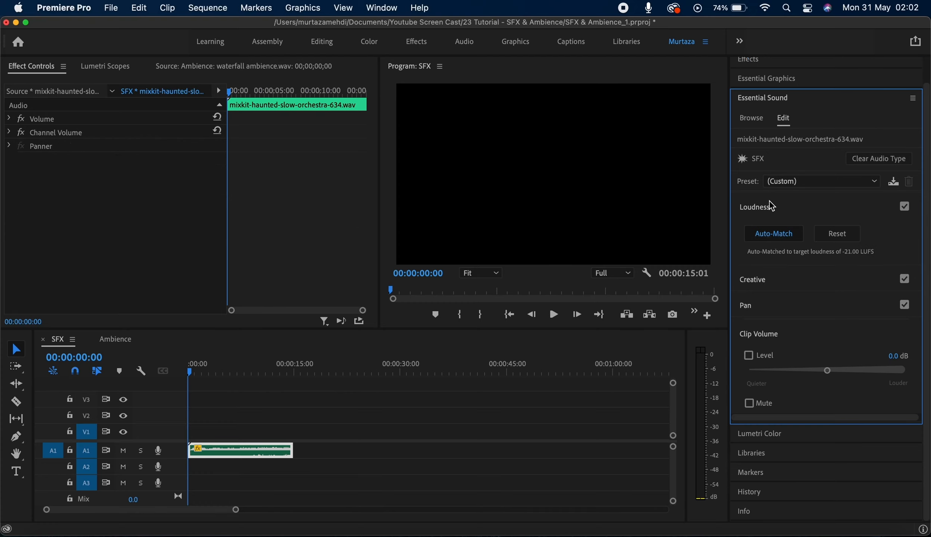
Step: Audition the SFX clip with its pan position at -5.0 and reset the position to 0.0
left_click(772, 304)
scroll(775, 307, "down", 2)
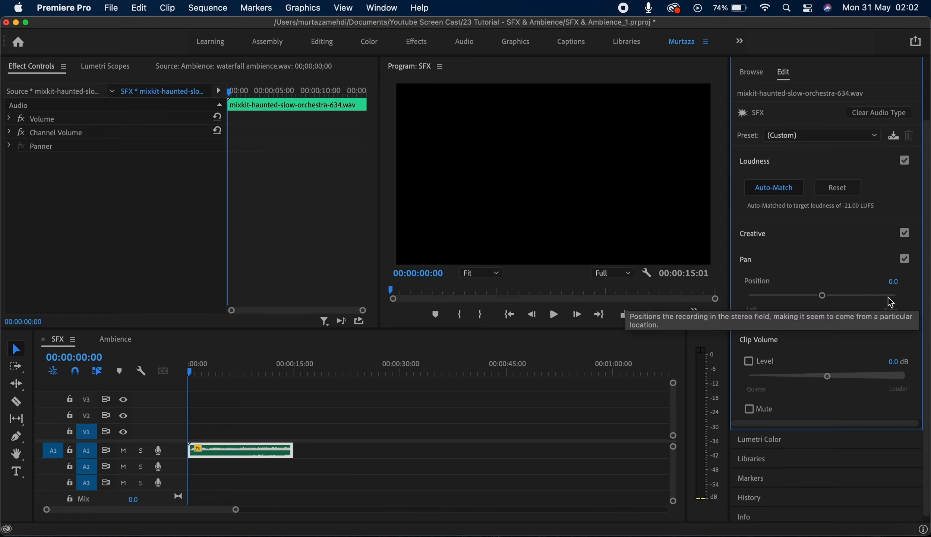
left_click_drag(821, 298, 760, 297)
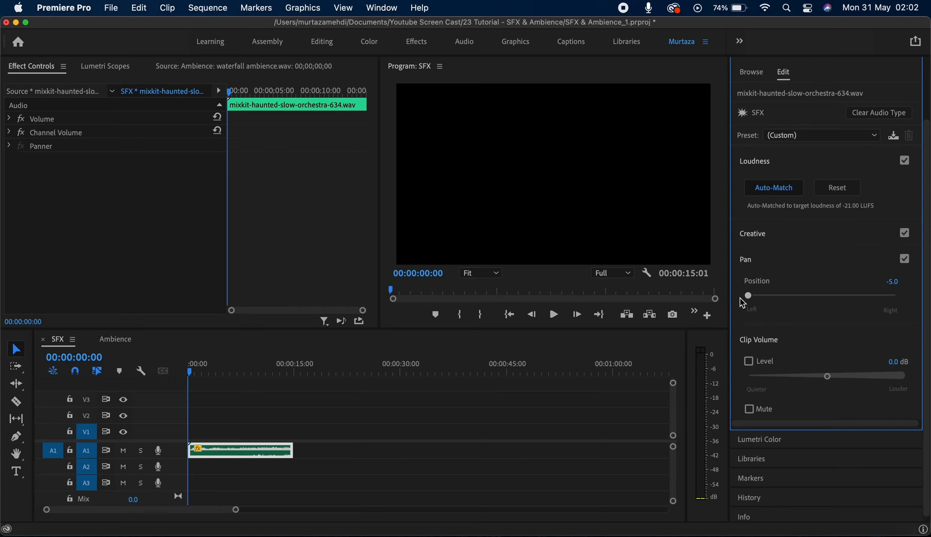
key("space")
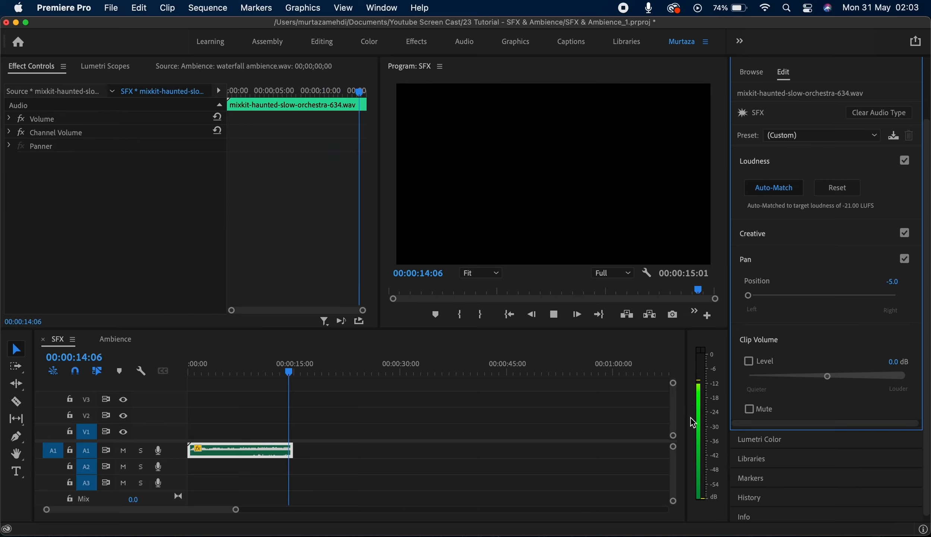
key("space")
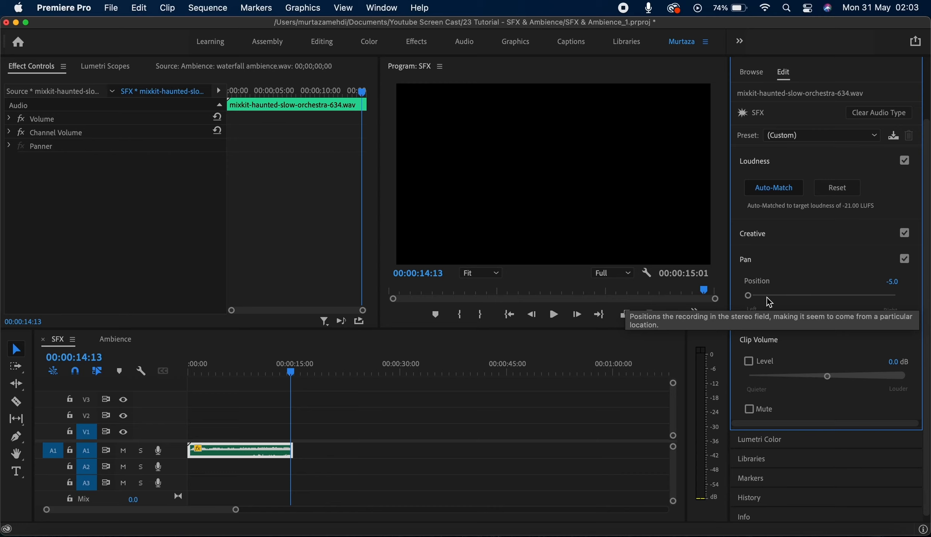
double_click(749, 296)
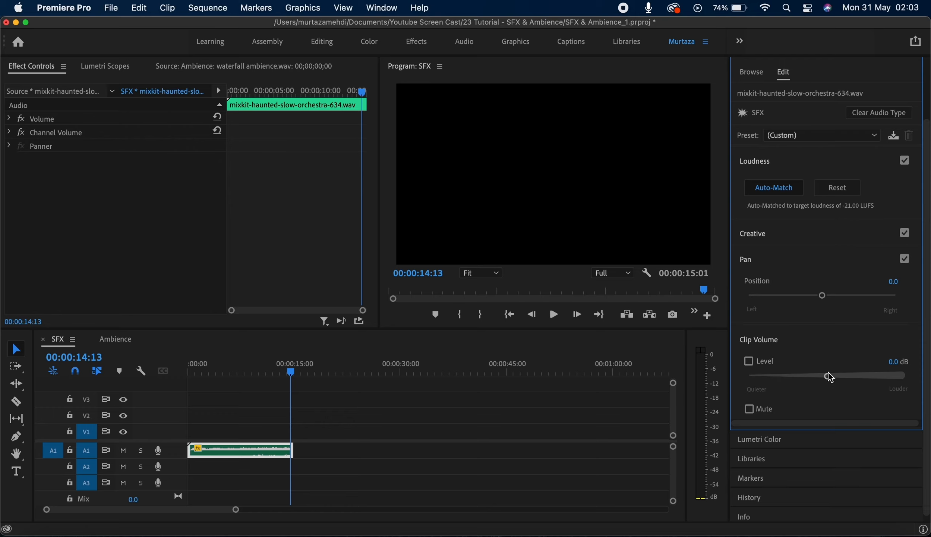
Step: Enable the SFX clip's volume level at 0.0 dB, and try muting the clip and unmuting it
mouse_move(828, 376)
left_mouse_down()
mouse_move(838, 376)
mouse_move(787, 376)
mouse_move(875, 377)
mouse_move(780, 377)
mouse_move(854, 378)
mouse_move(826, 377)
left_mouse_up()
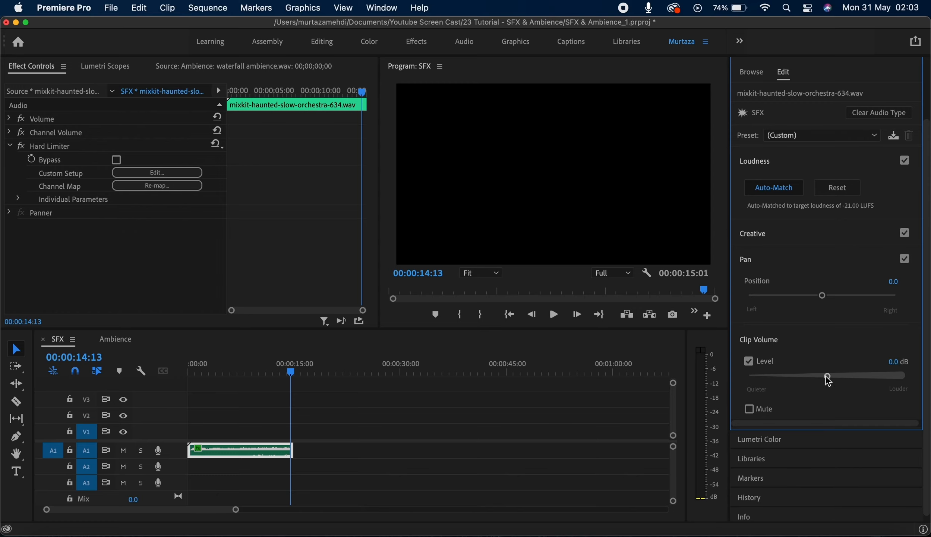
left_click(752, 411)
left_click(752, 411)
left_click(742, 412)
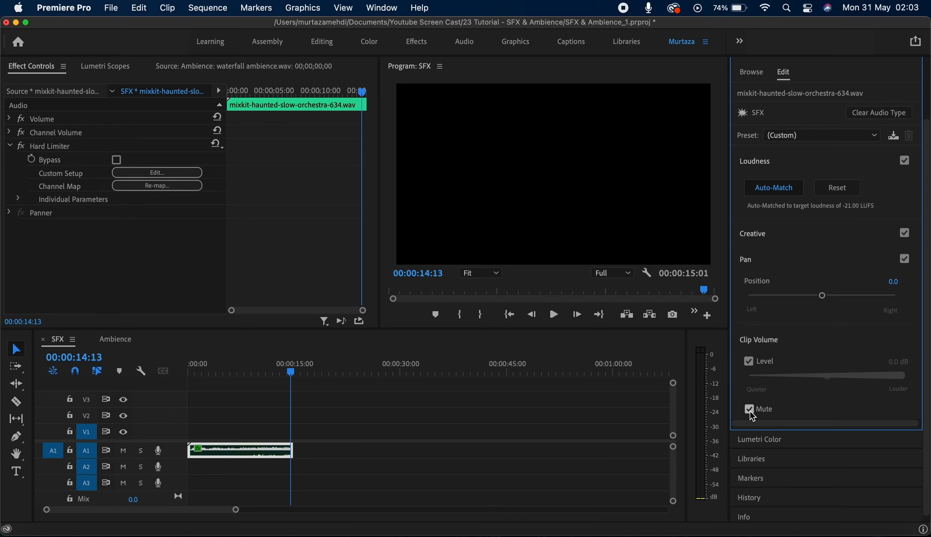
left_click(750, 411)
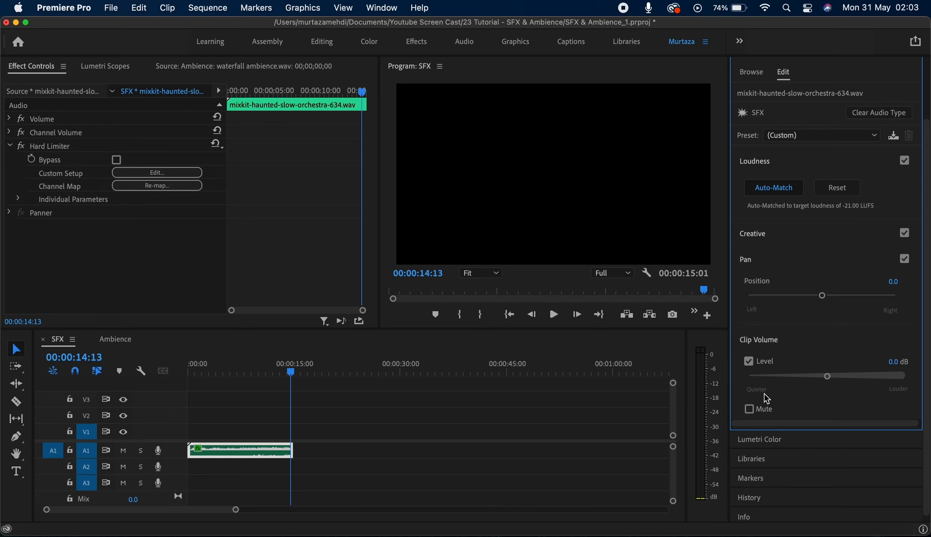
left_click(577, 406)
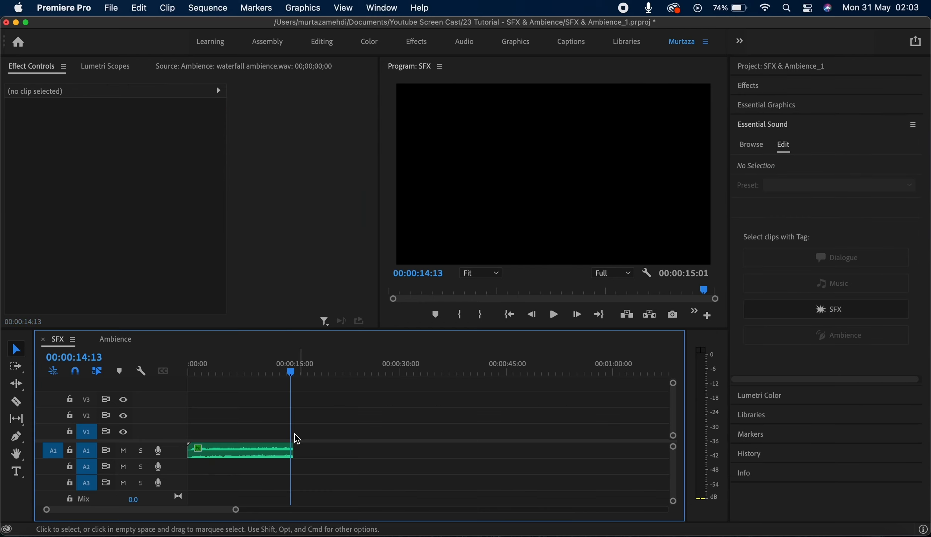
left_click(261, 452)
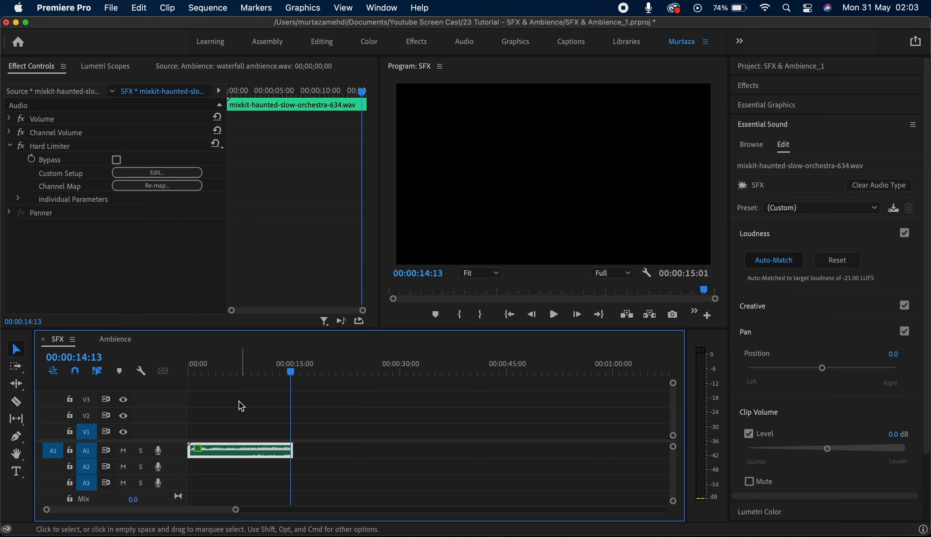
Step: Switch to the Ambience sequence and play the waterfall footage with its ambience from the start
left_click(131, 346)
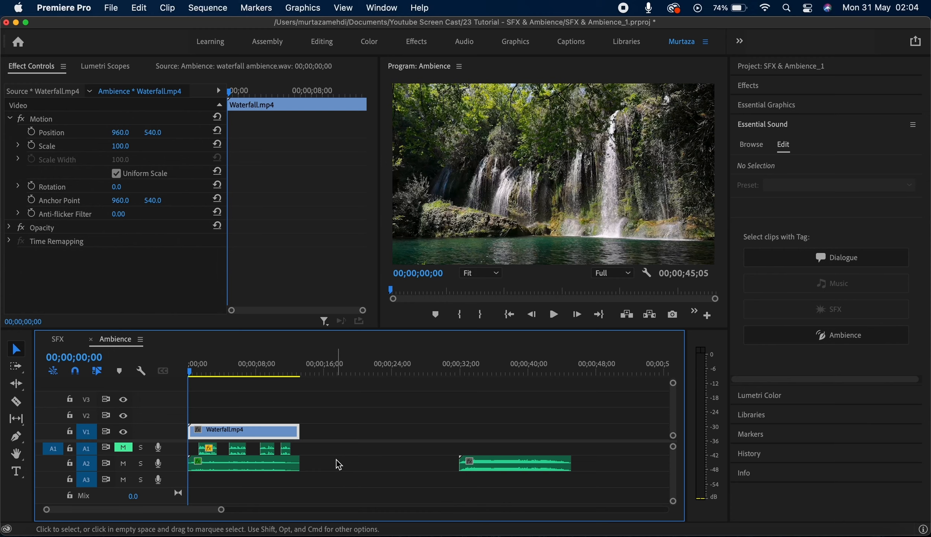
left_click(263, 463)
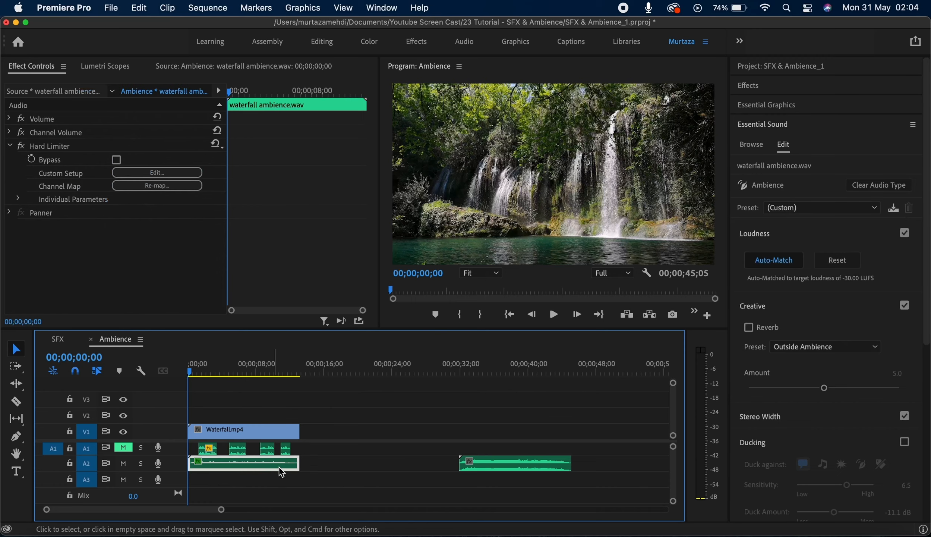
left_click(313, 449)
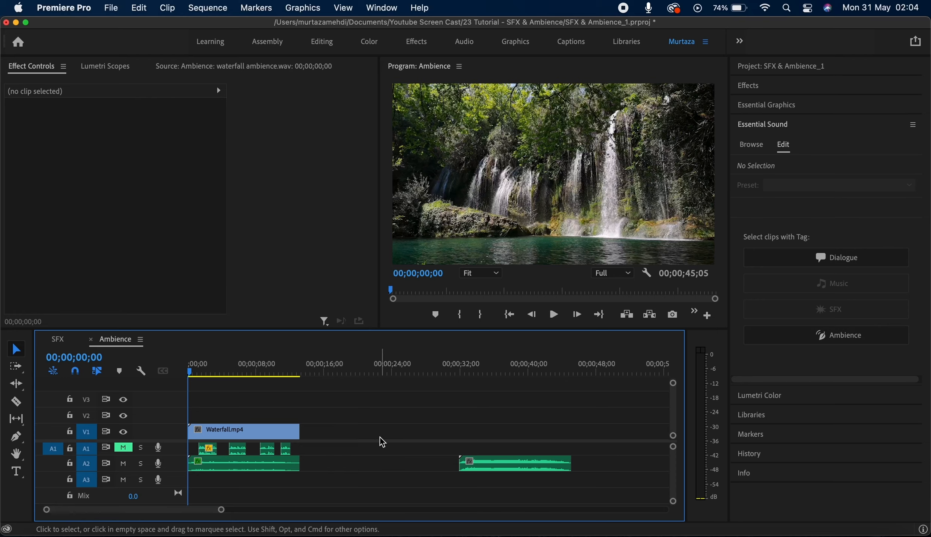
key("space")
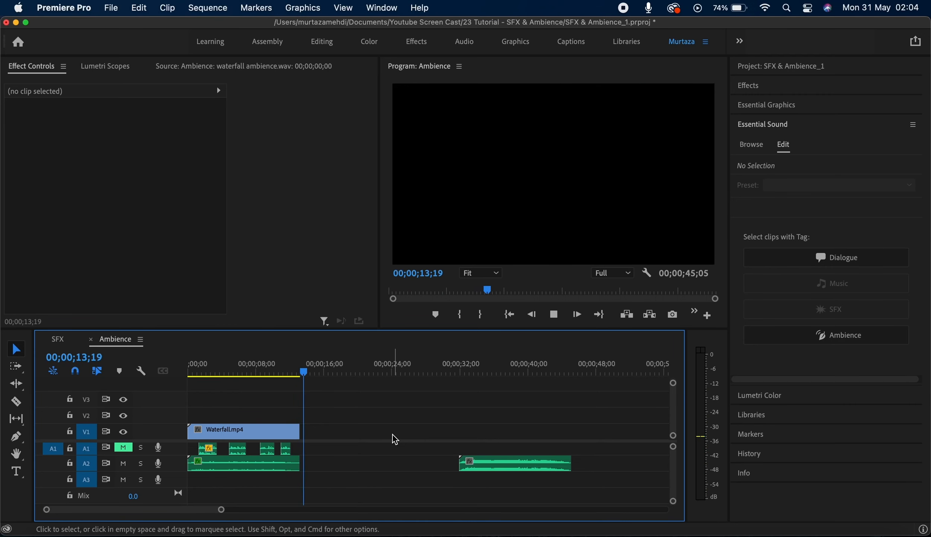
key("space")
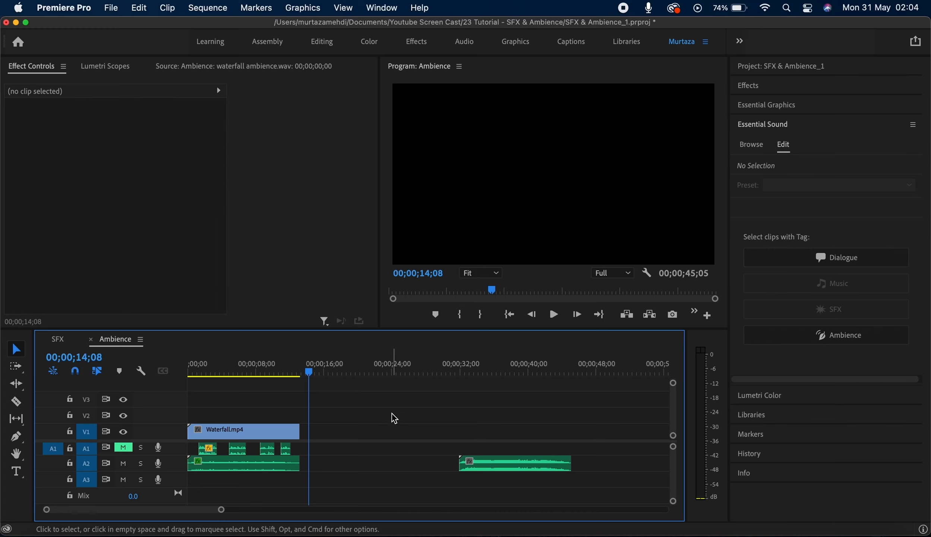
Step: Select the waterfall ambience clip under the video and examine its available reverb presets
left_click(244, 465)
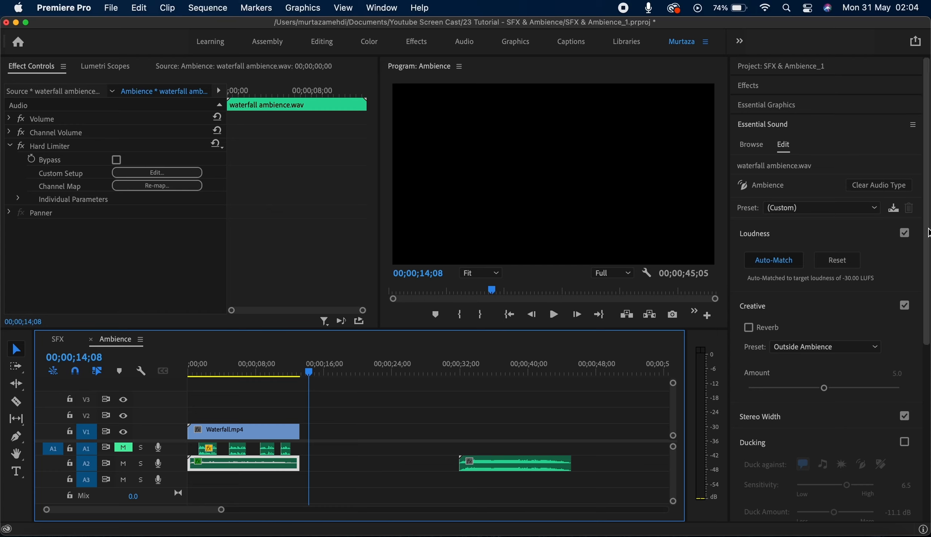
scroll(928, 257, "down", 3)
scroll(928, 257, "down", 3)
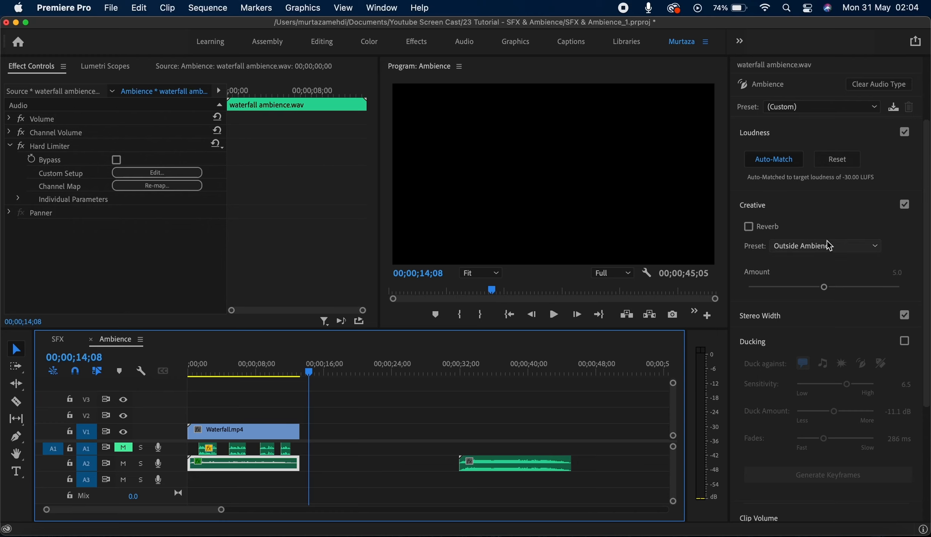
left_click(837, 246)
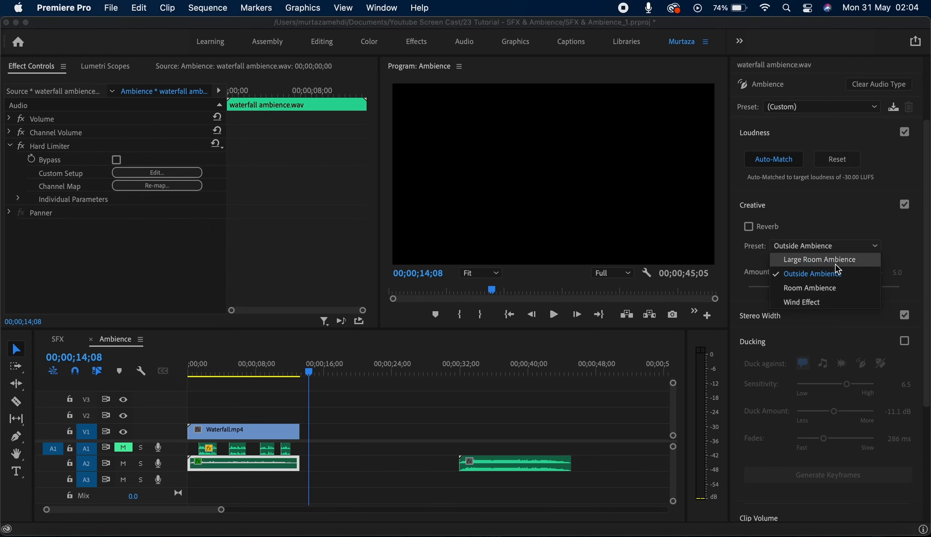
left_click(840, 215)
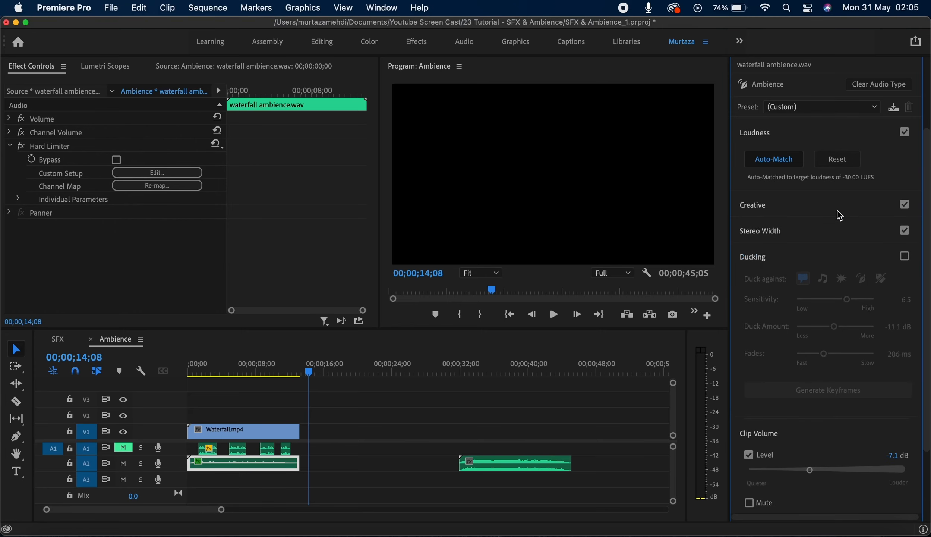
Step: Try a stereo width of 3.2 on the waterfall ambience clip and turn it off
left_click(809, 234)
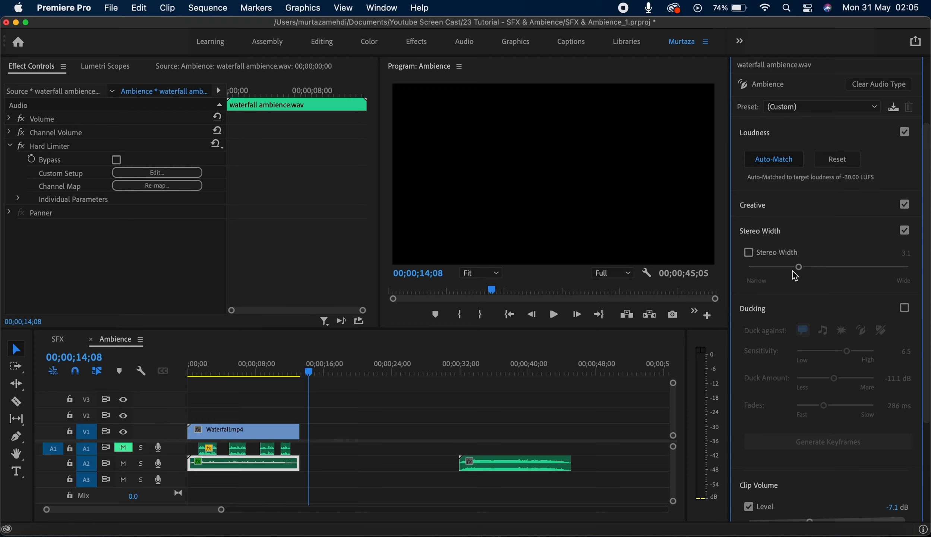
mouse_move(803, 272)
left_mouse_down()
mouse_move(872, 272)
mouse_move(773, 271)
mouse_move(854, 272)
mouse_move(802, 271)
left_mouse_up()
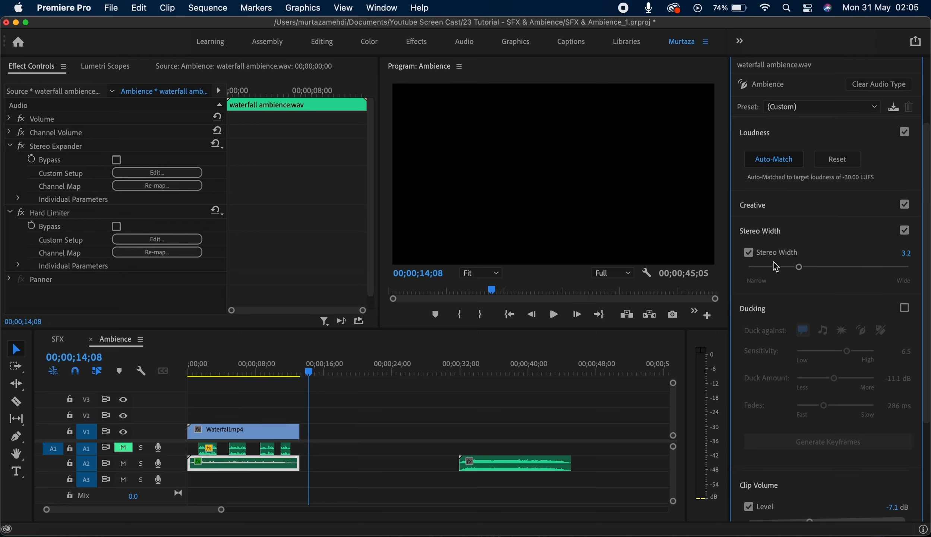
left_click(748, 252)
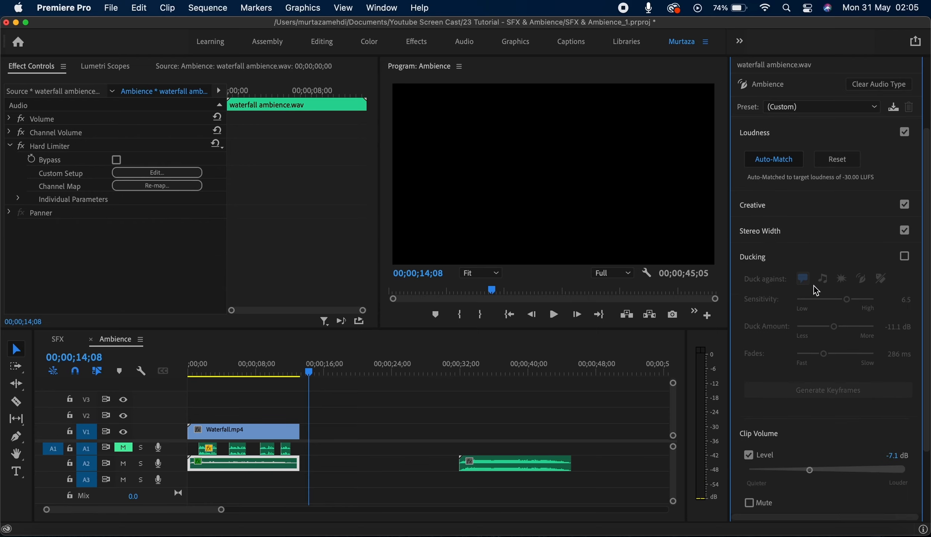
Step: Enable ducking against dialogue for the waterfall ambience clip under the video and generate its ducking keyframes
left_click(905, 257)
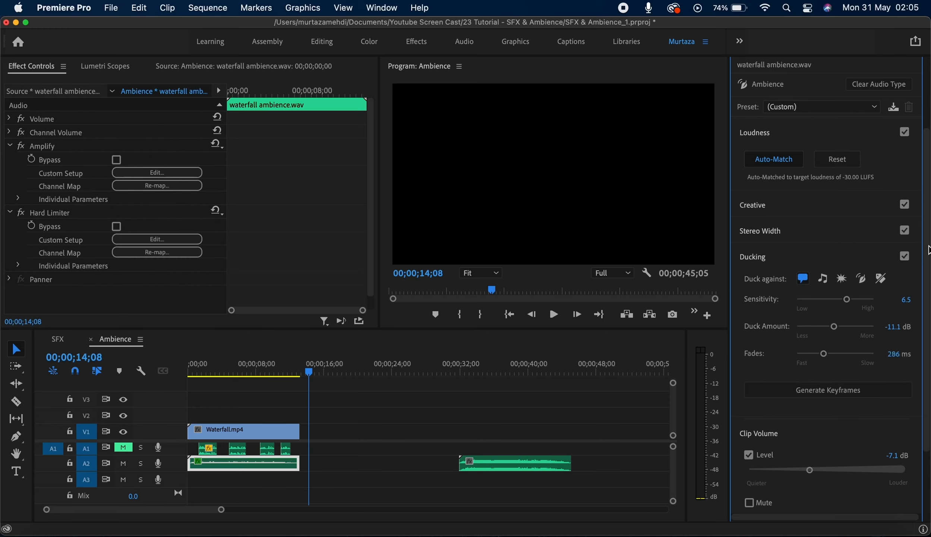
scroll(928, 279, "down", 2)
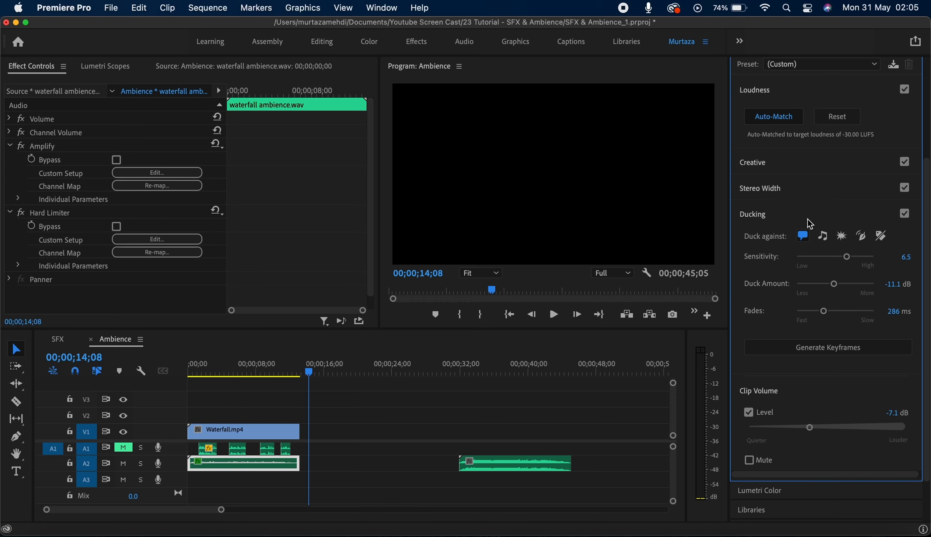
key("Home")
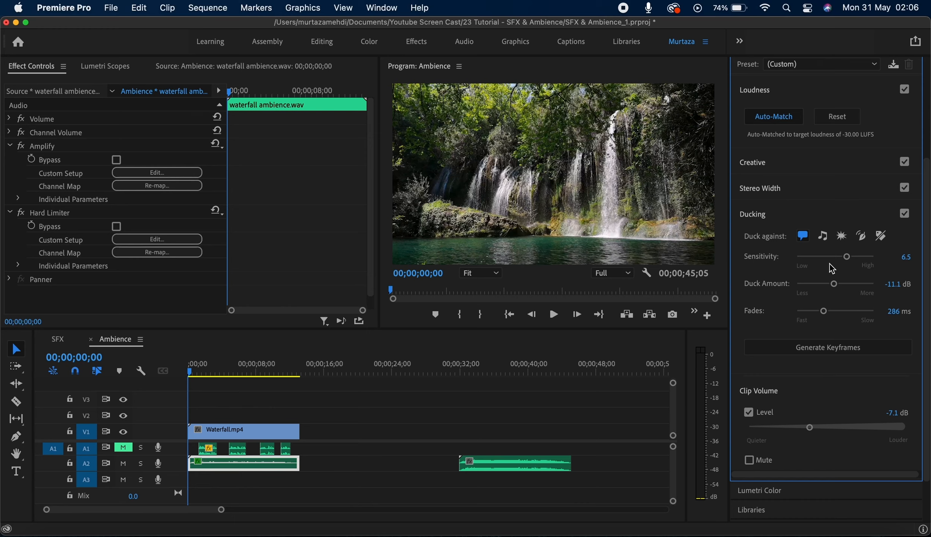
left_click(532, 465)
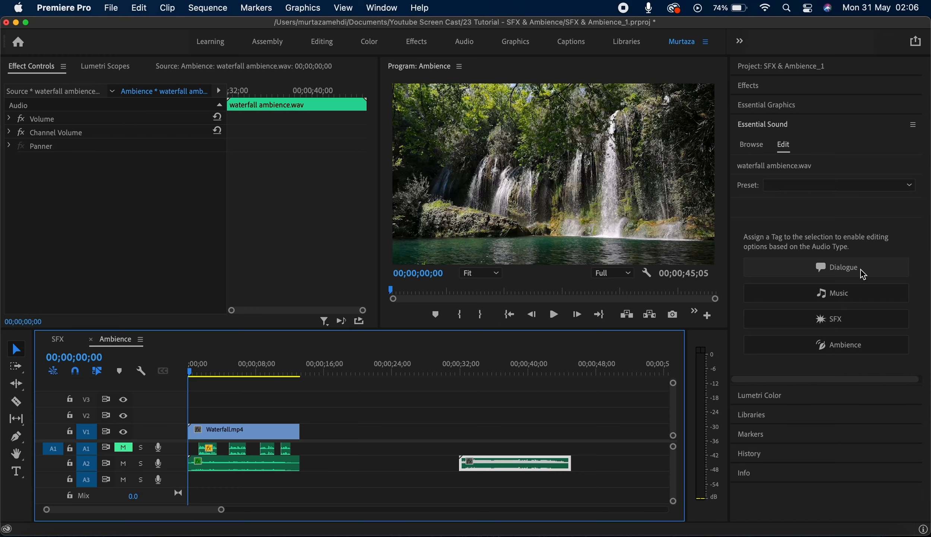
left_click(291, 463)
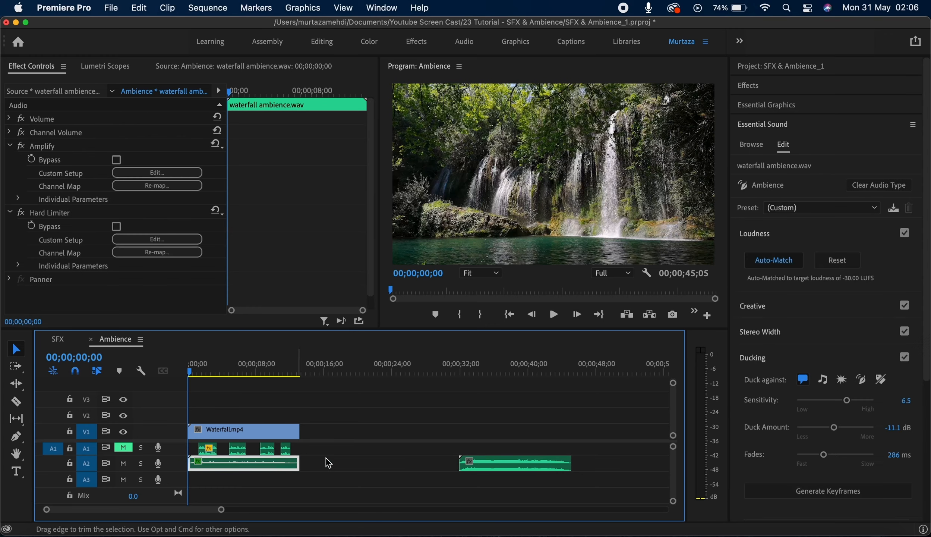
left_click_drag(925, 305, 924, 423)
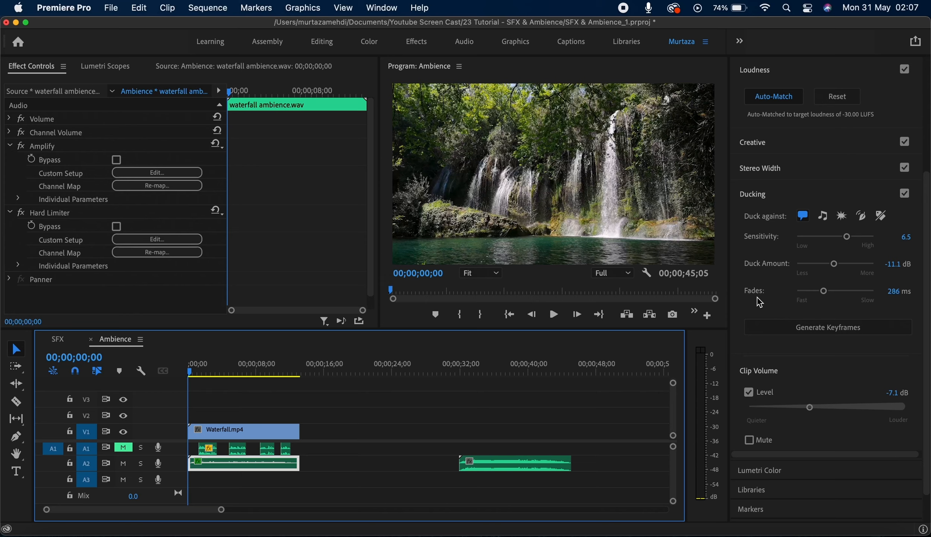
left_click(852, 328)
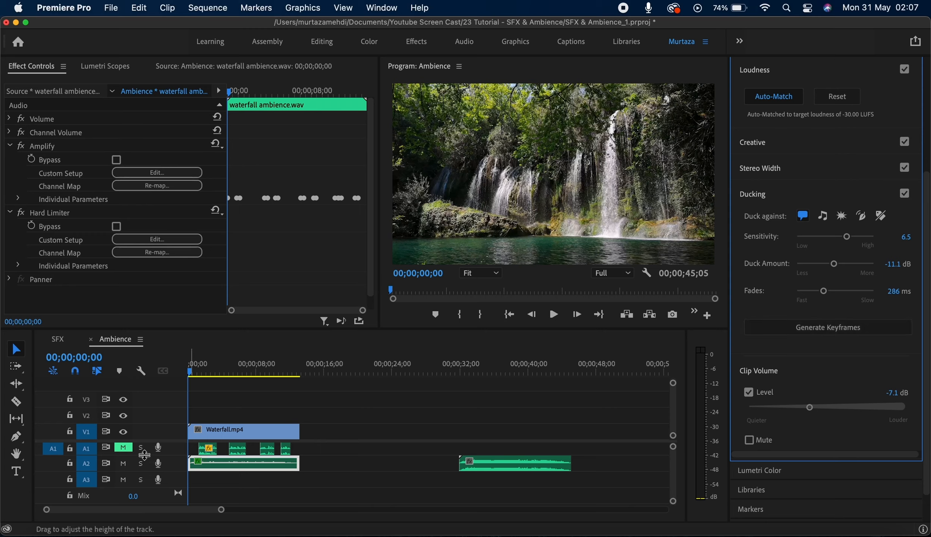
Step: Unmute audio track A1 and play the Ambience sequence to hear the ducking under the dialogue
left_click(125, 449)
key("space")
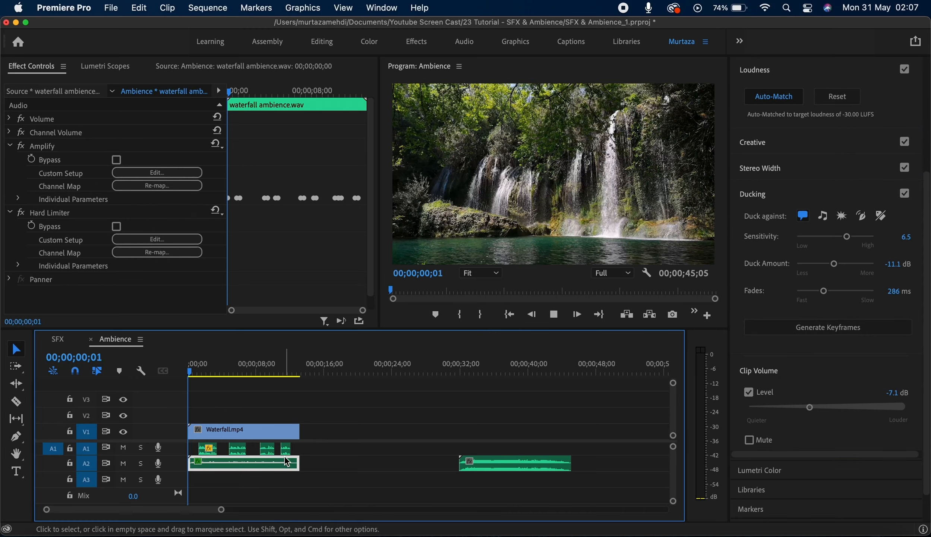